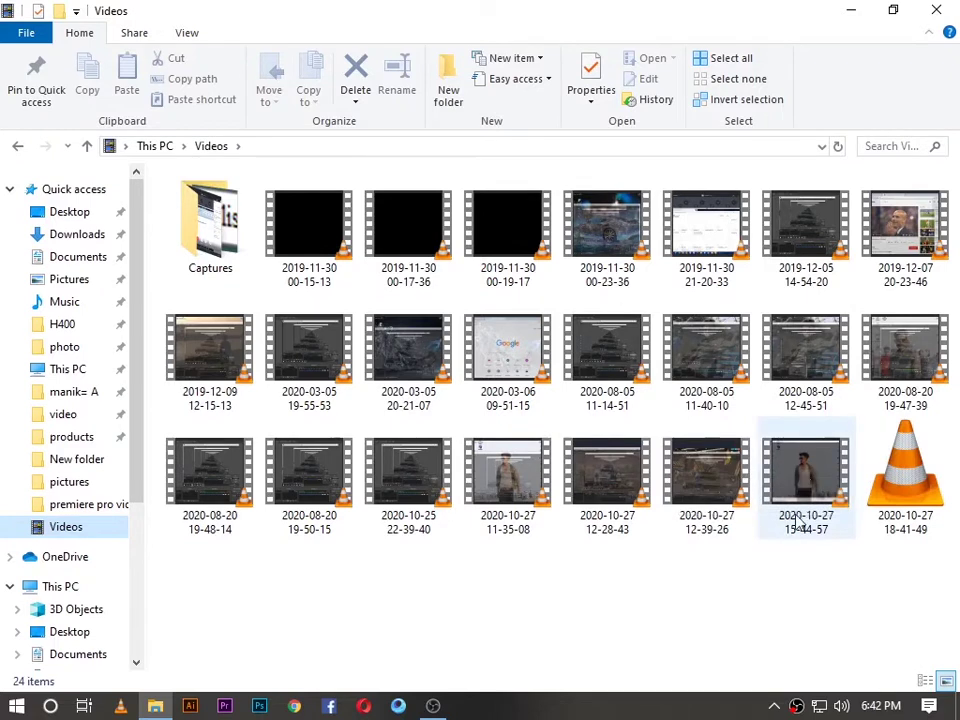
{"action": "right_click", "coordinate": [716, 474]}
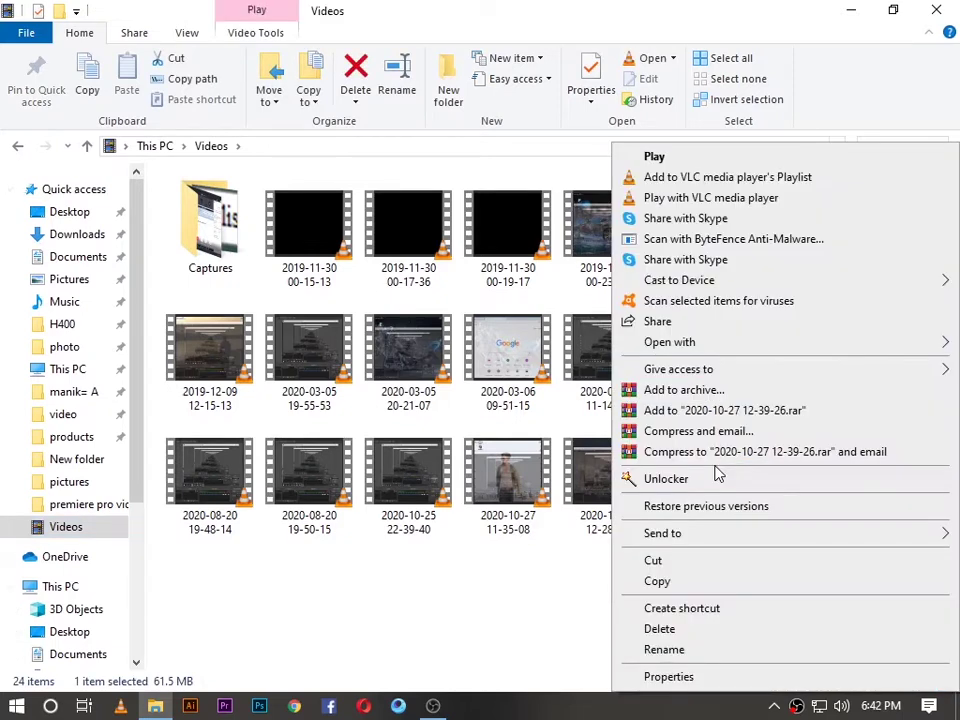
{"action": "left_click", "coordinate": [696, 677]}
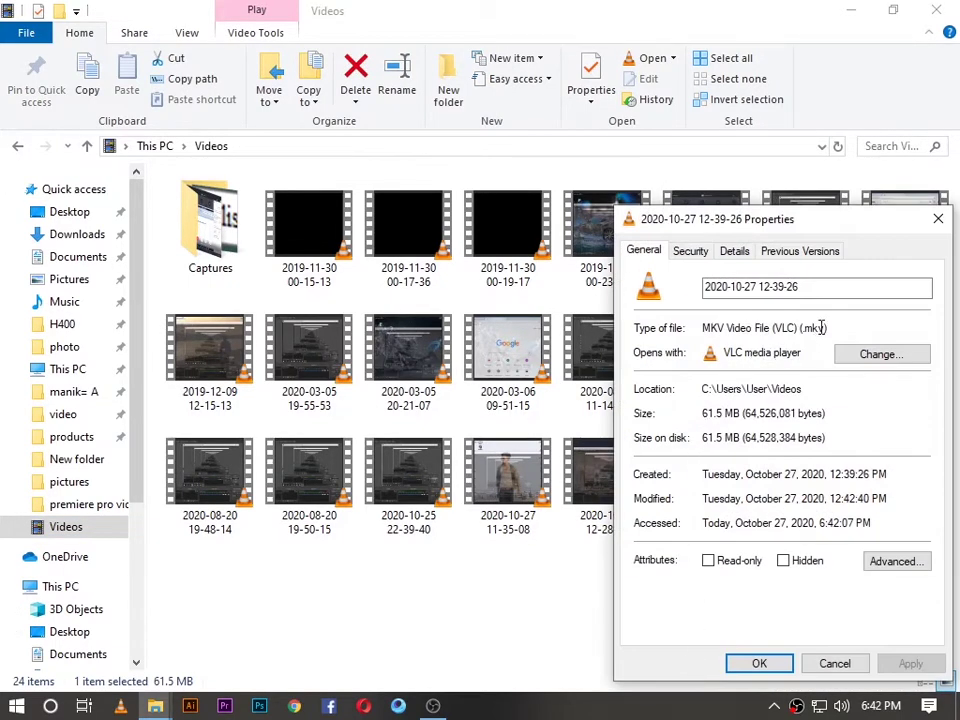
{"action": "left_click_drag", "start_coordinate": [821, 327], "coordinate": [829, 327]}
{"action": "double_click", "coordinate": [822, 327]}
{"action": "left_click", "coordinate": [760, 664]}
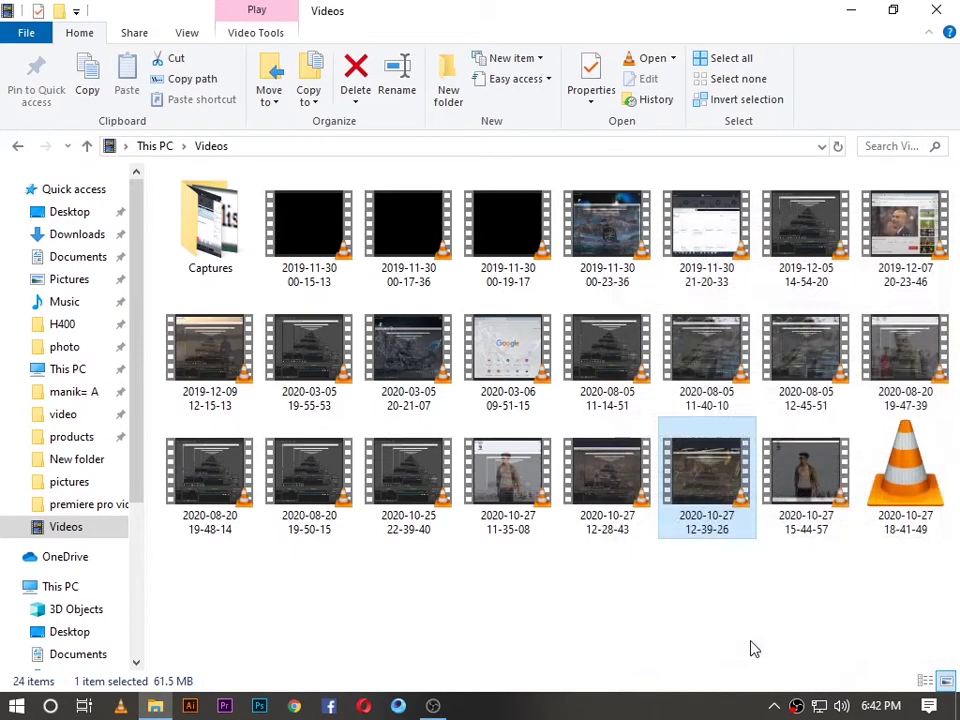
Minimize the Videos folder window, switch to VLC media player and open its media selection for Convert / Save.
{"action": "left_click", "coordinate": [843, 12]}
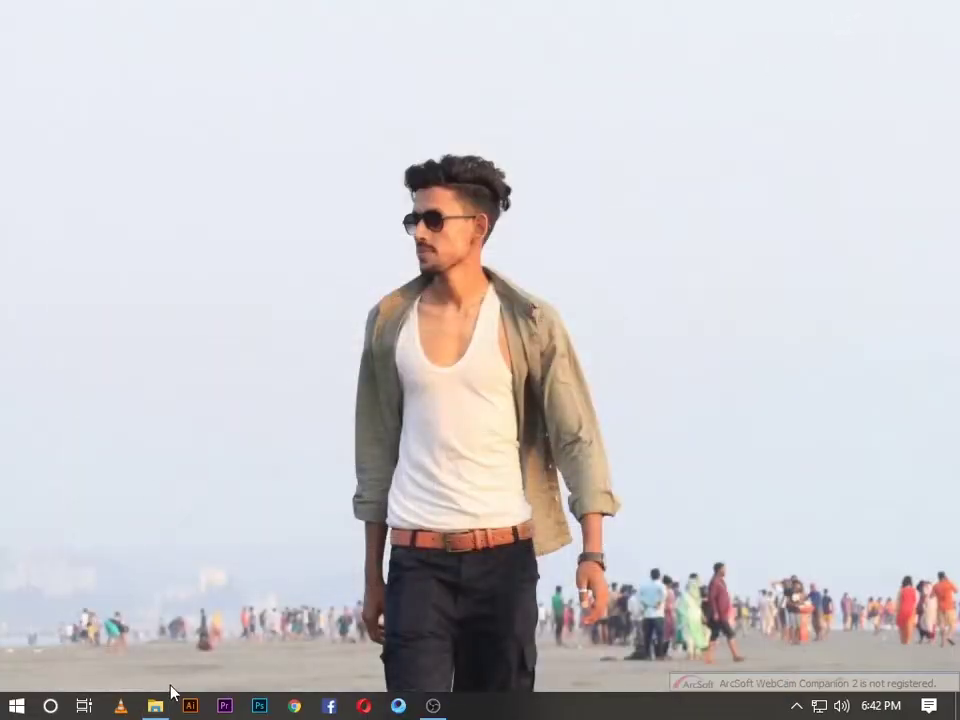
{"action": "left_click", "coordinate": [121, 708]}
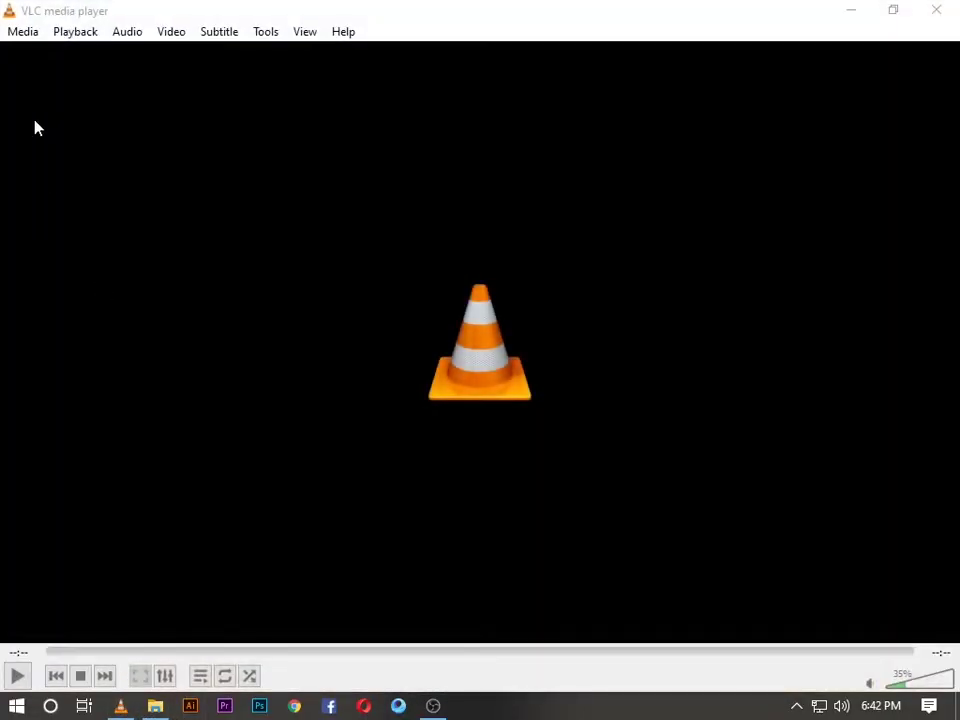
{"action": "left_click", "coordinate": [24, 34]}
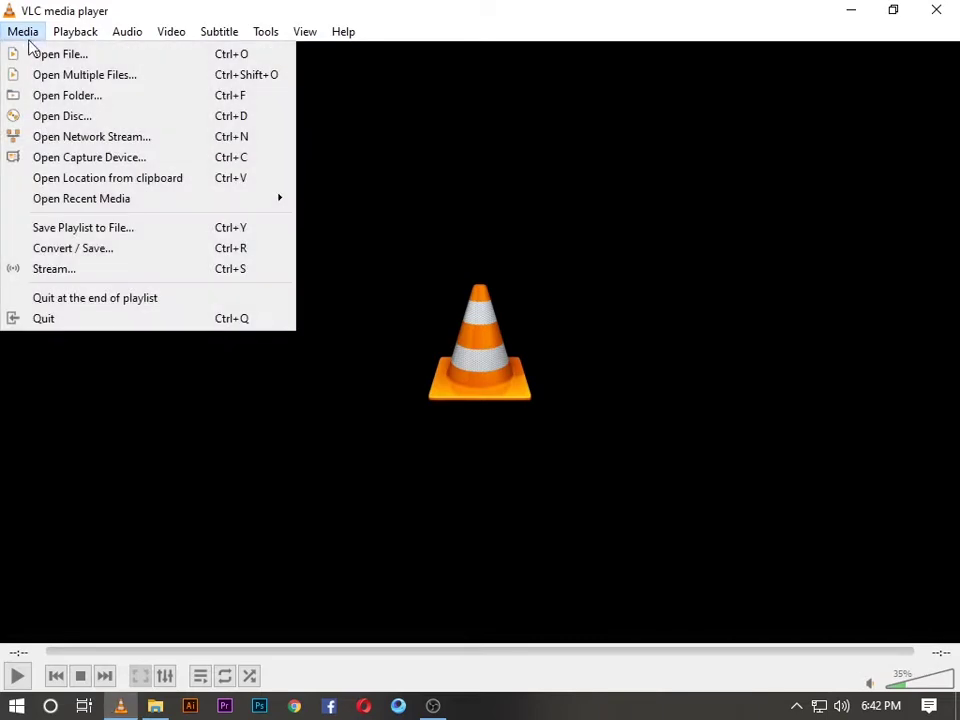
{"action": "left_click", "coordinate": [86, 255]}
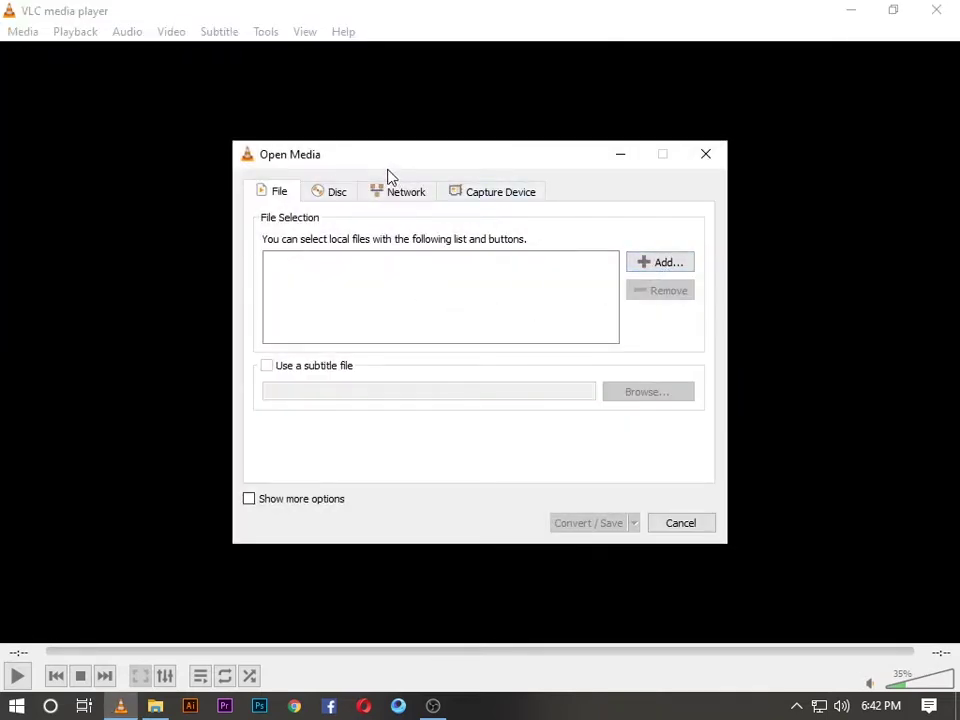
{"action": "left_click", "coordinate": [668, 272]}
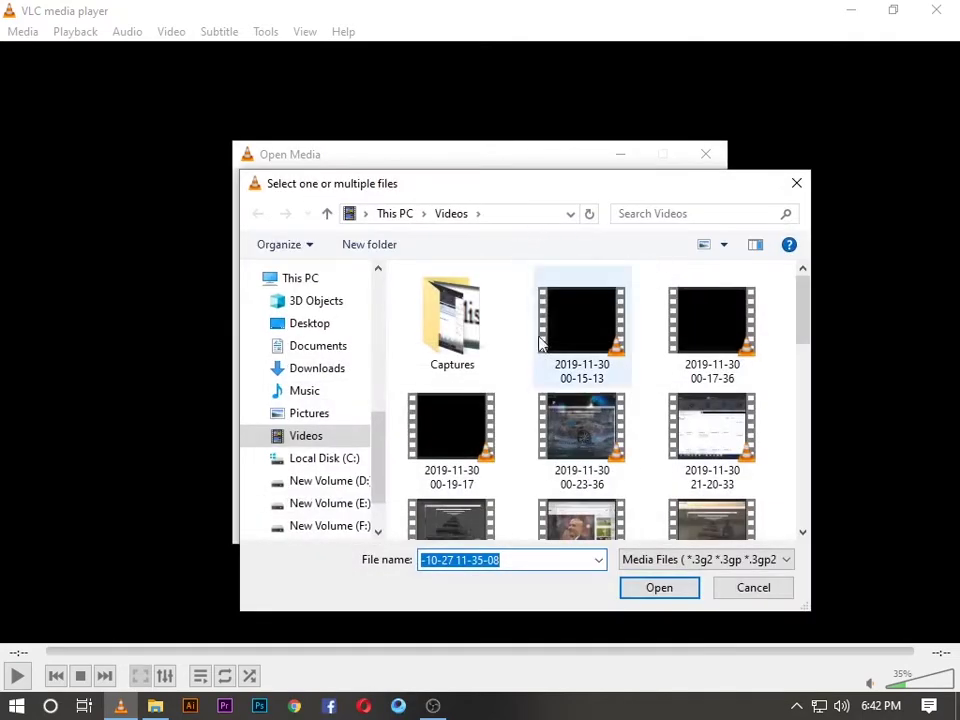
{"action": "scroll", "coordinate": [540, 422], "scroll_direction": "down", "scroll_amount": 3}
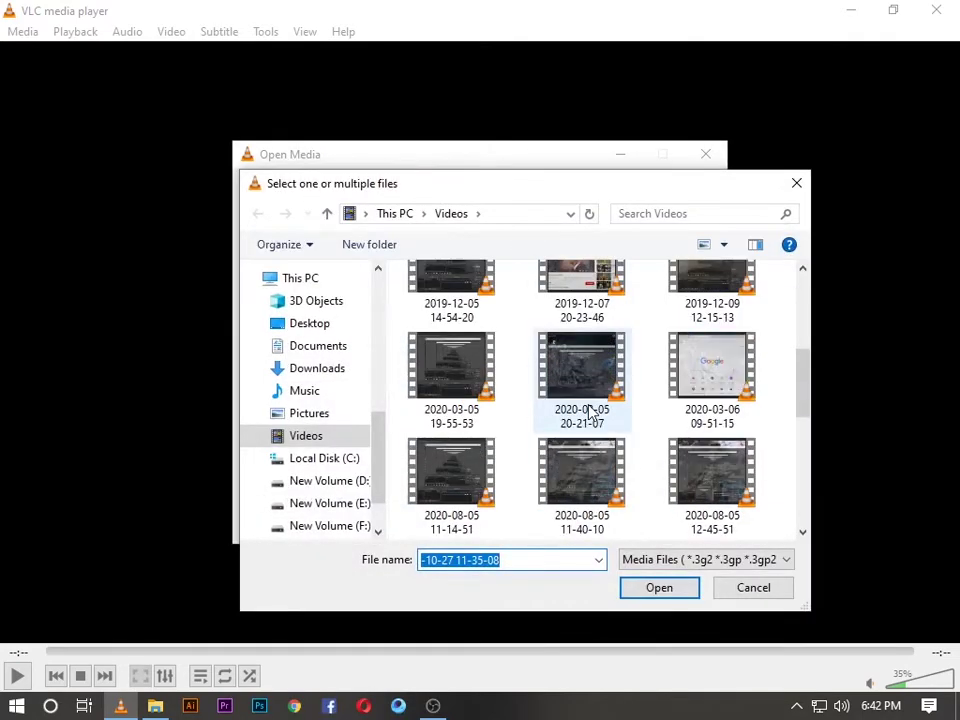
{"action": "scroll", "coordinate": [590, 412], "scroll_direction": "down", "scroll_amount": 3}
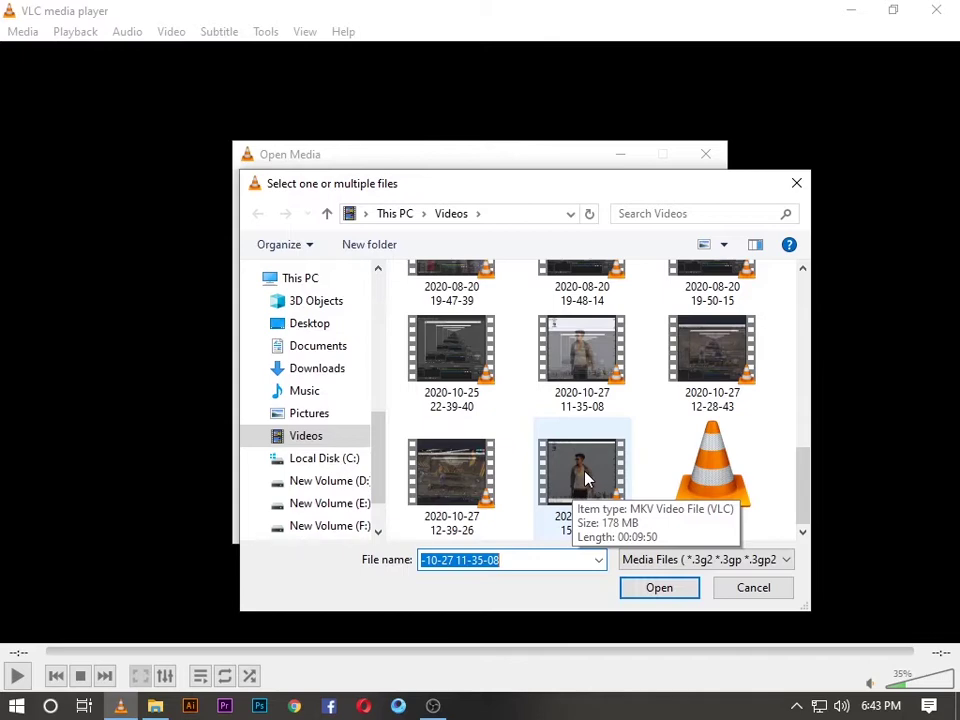
{"action": "left_click", "coordinate": [585, 480]}
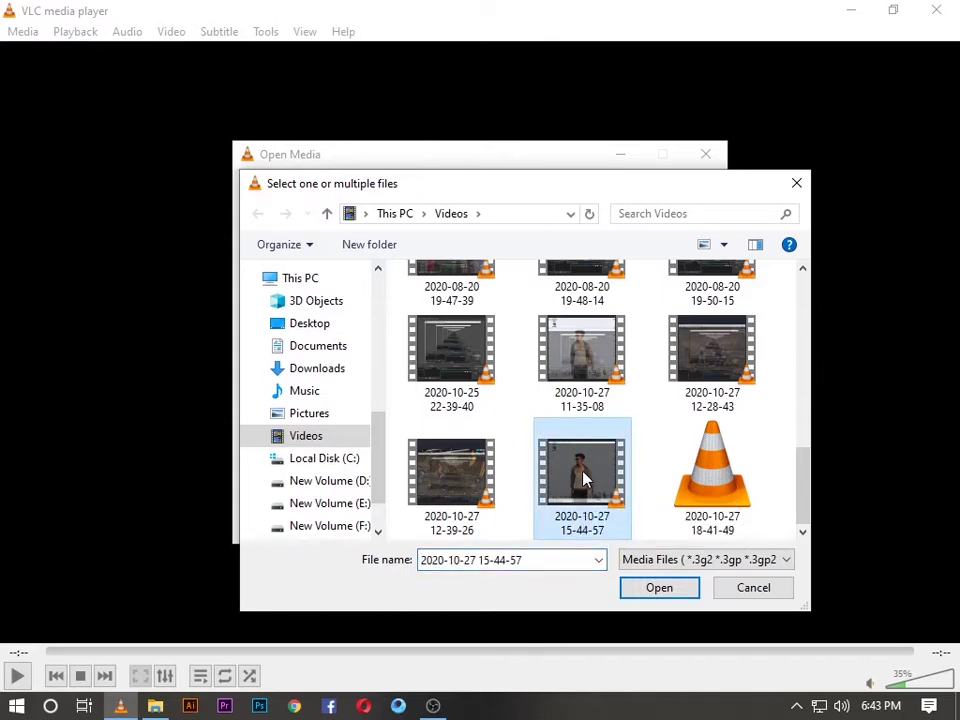
{"action": "left_click", "coordinate": [658, 594]}
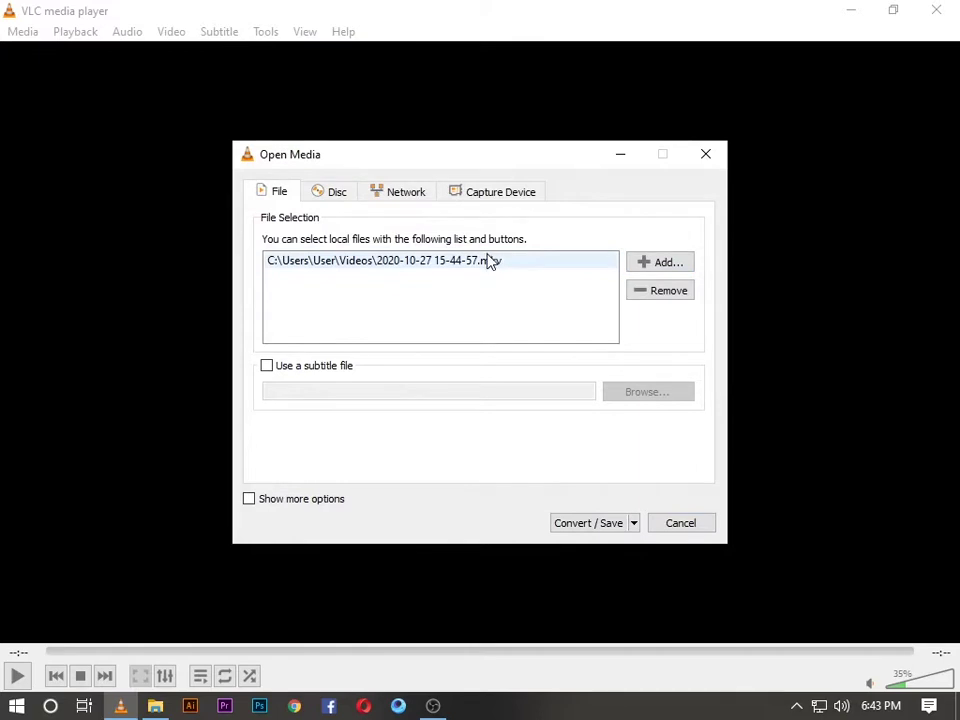
Proceed to the conversion settings and choose the profile Video - H.264 + MP3 (MP4).
{"action": "left_click", "coordinate": [580, 525]}
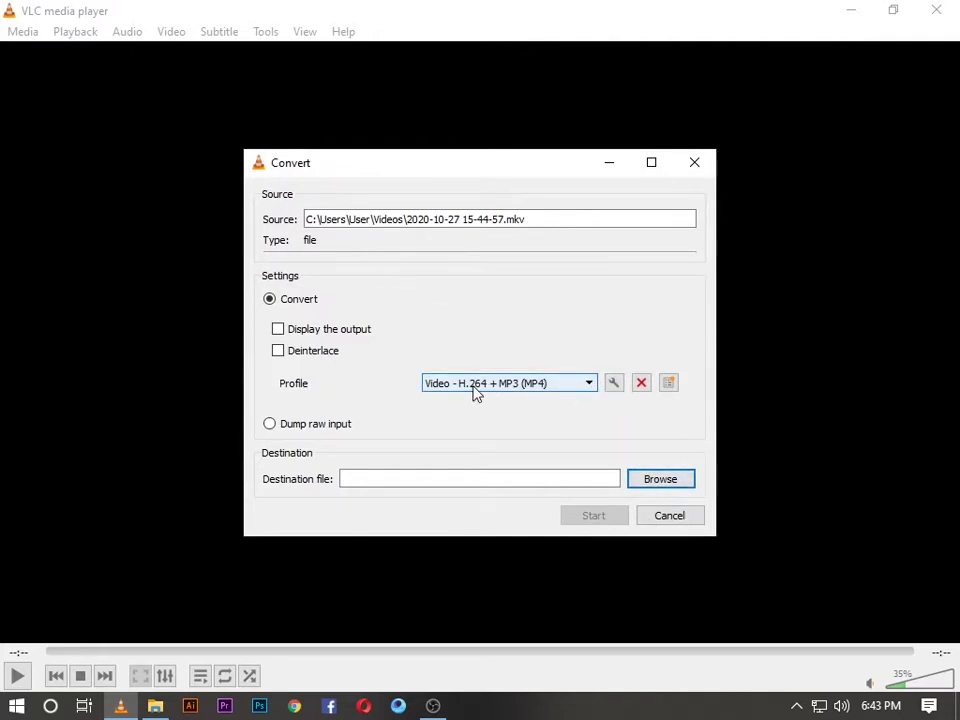
{"action": "left_click", "coordinate": [591, 385]}
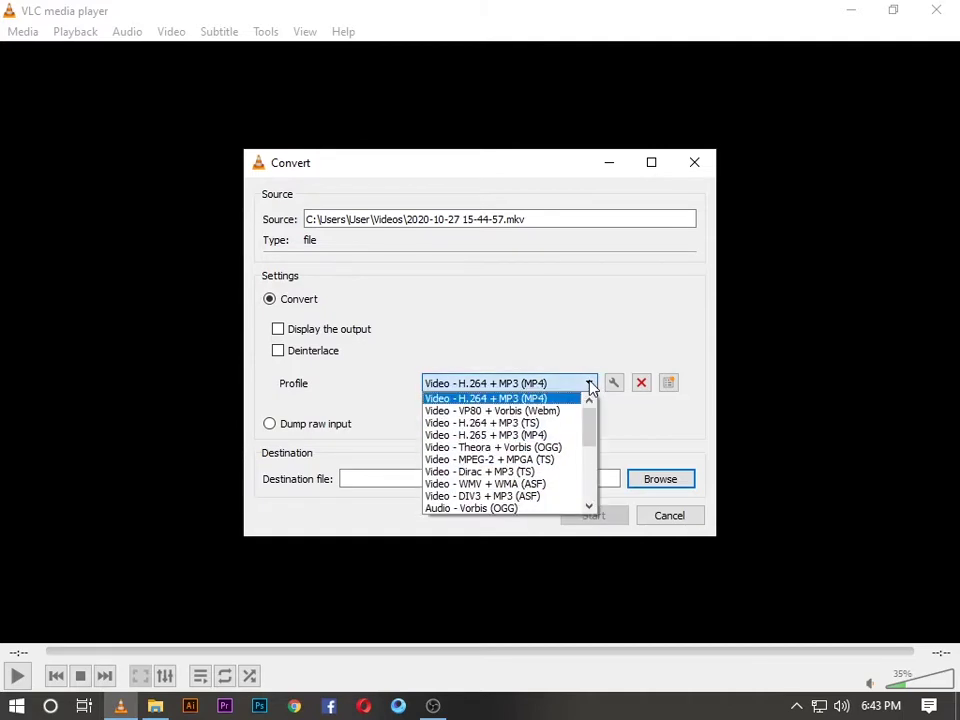
{"action": "left_click", "coordinate": [541, 399]}
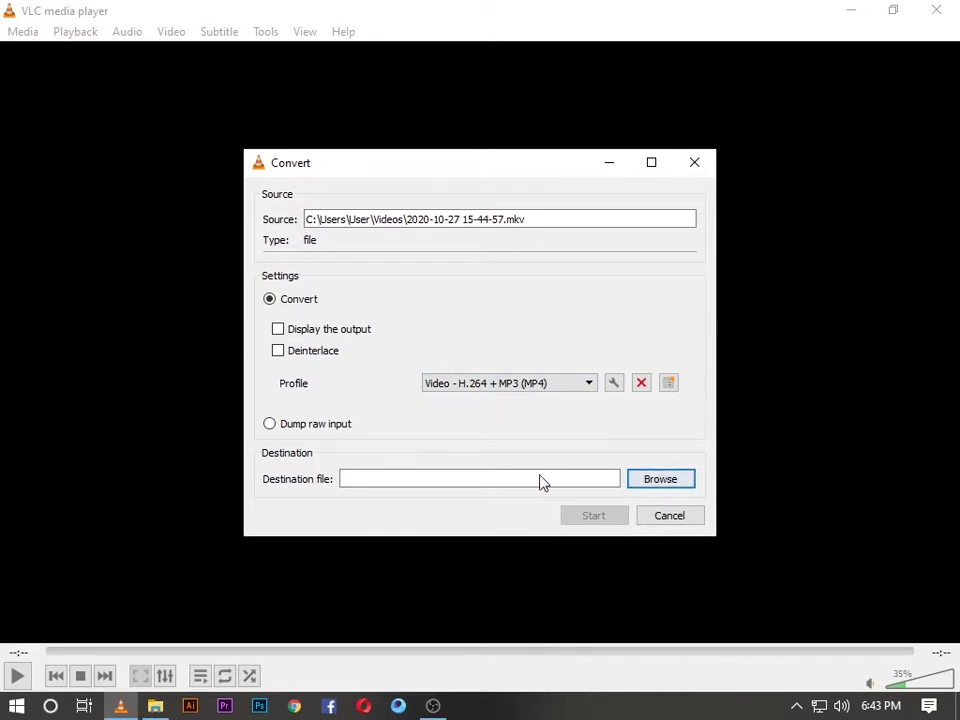
Browse for the destination and go to videos\premiere pro video\New folder on New Volume (G:).
{"action": "left_click", "coordinate": [642, 481]}
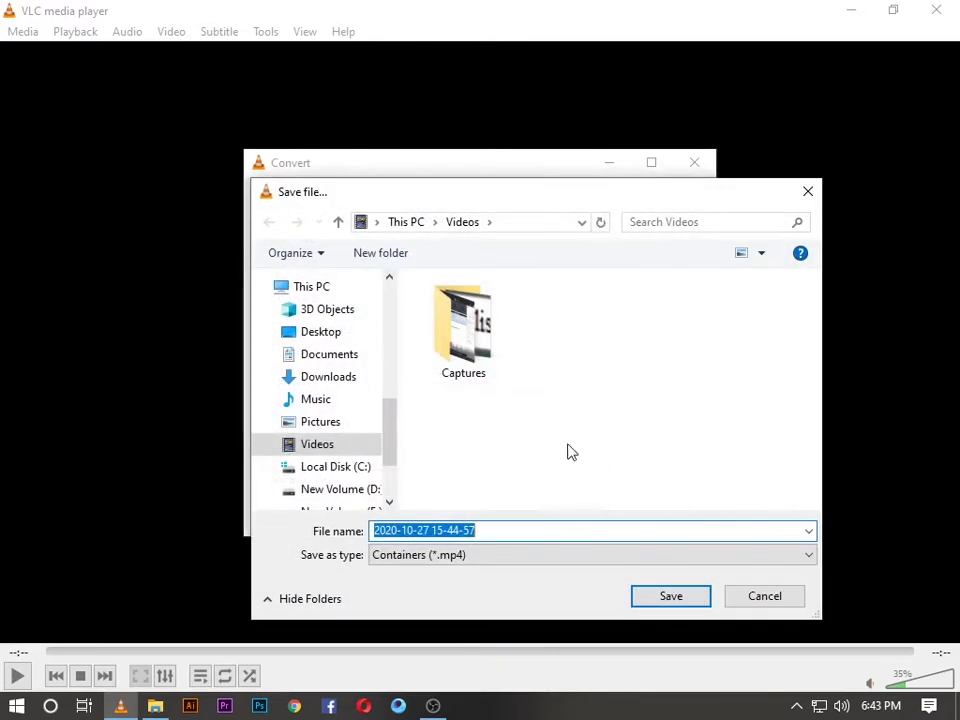
{"action": "double_click", "coordinate": [469, 343]}
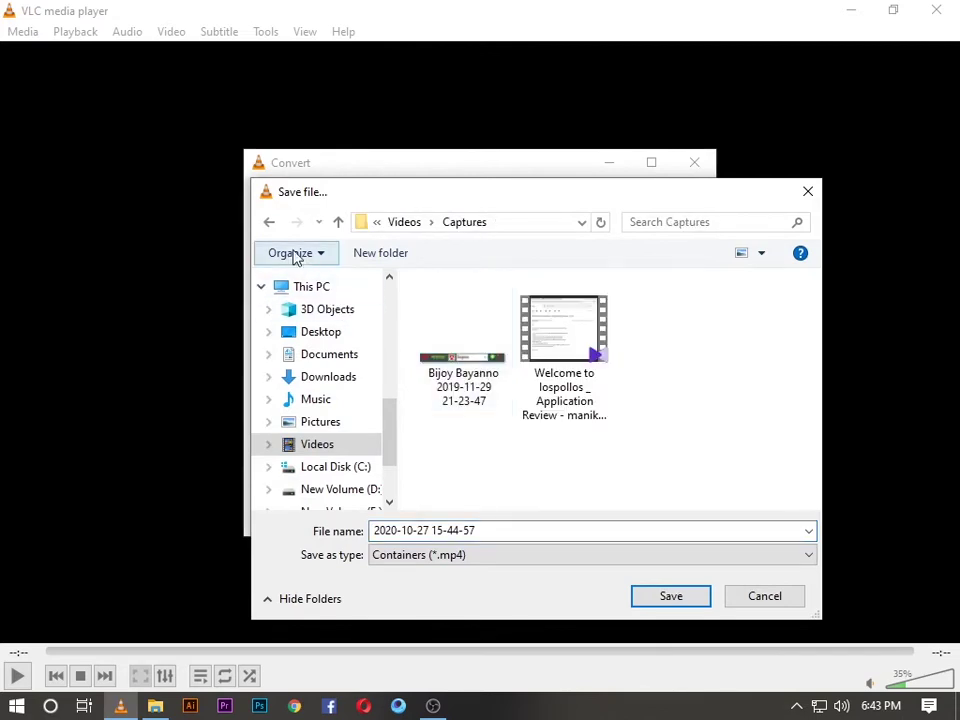
{"action": "left_click", "coordinate": [269, 223]}
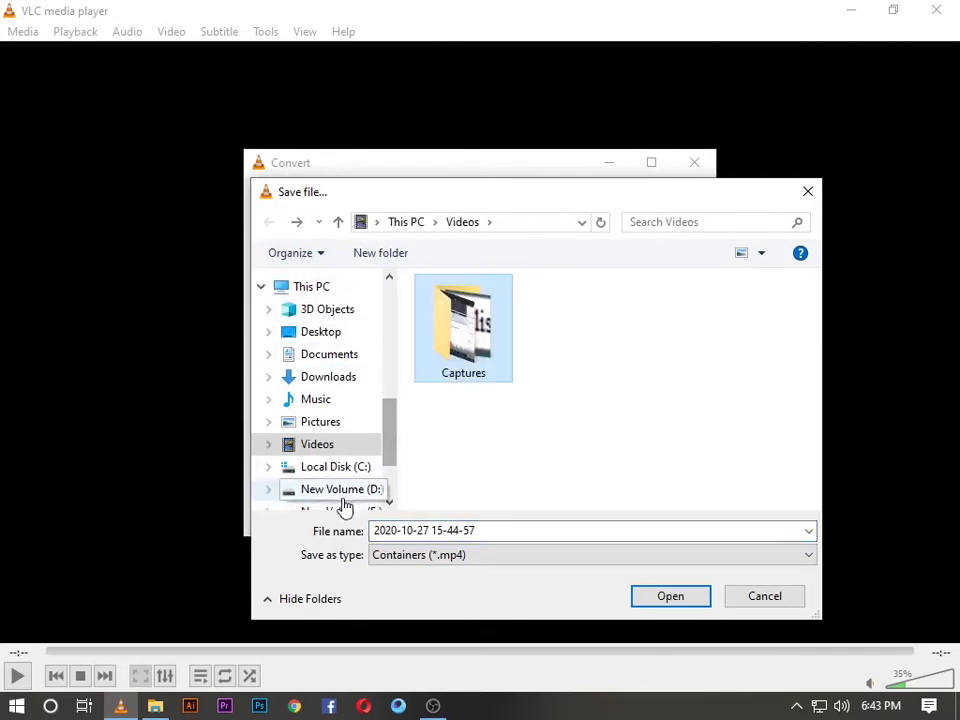
{"action": "scroll", "coordinate": [340, 450], "scroll_direction": "down", "scroll_amount": 1}
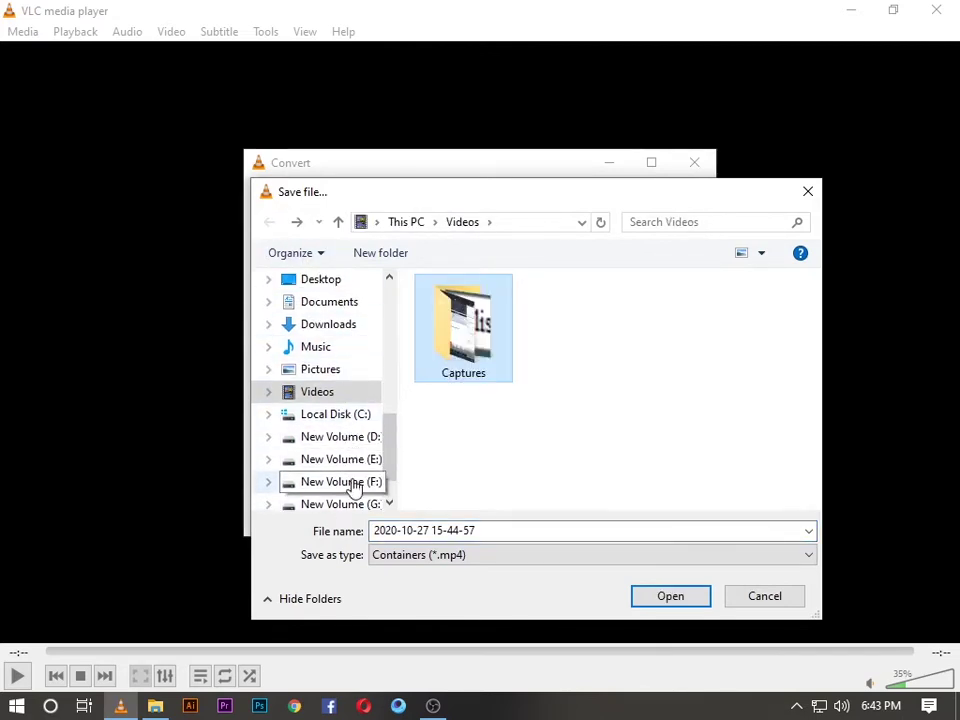
{"action": "left_click", "coordinate": [352, 504]}
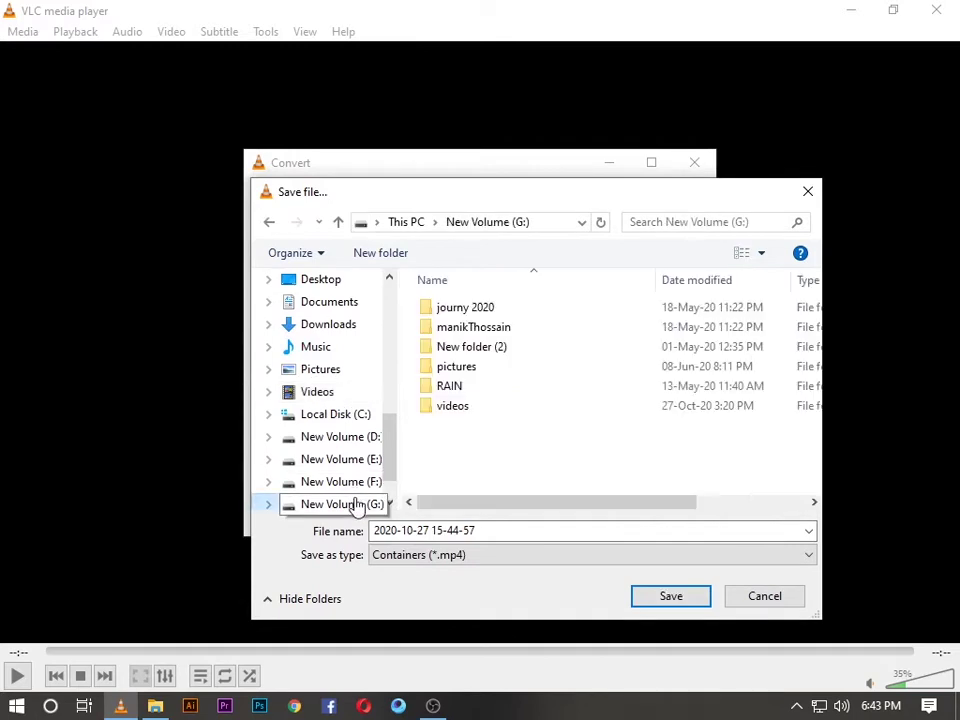
{"action": "double_click", "coordinate": [477, 410]}
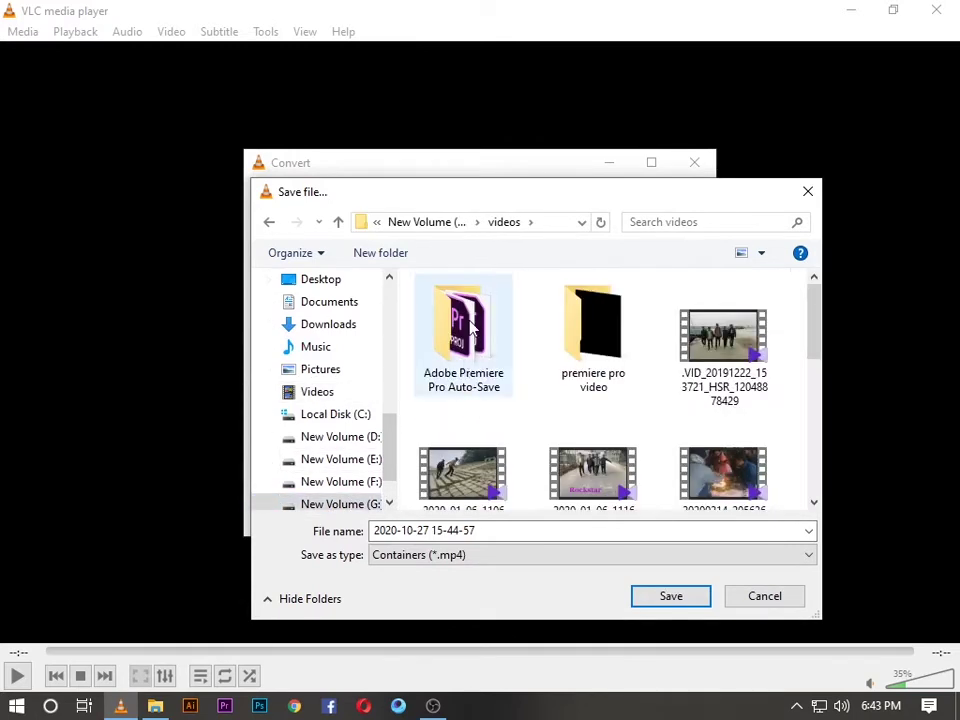
{"action": "double_click", "coordinate": [598, 325]}
{"action": "double_click", "coordinate": [442, 330]}
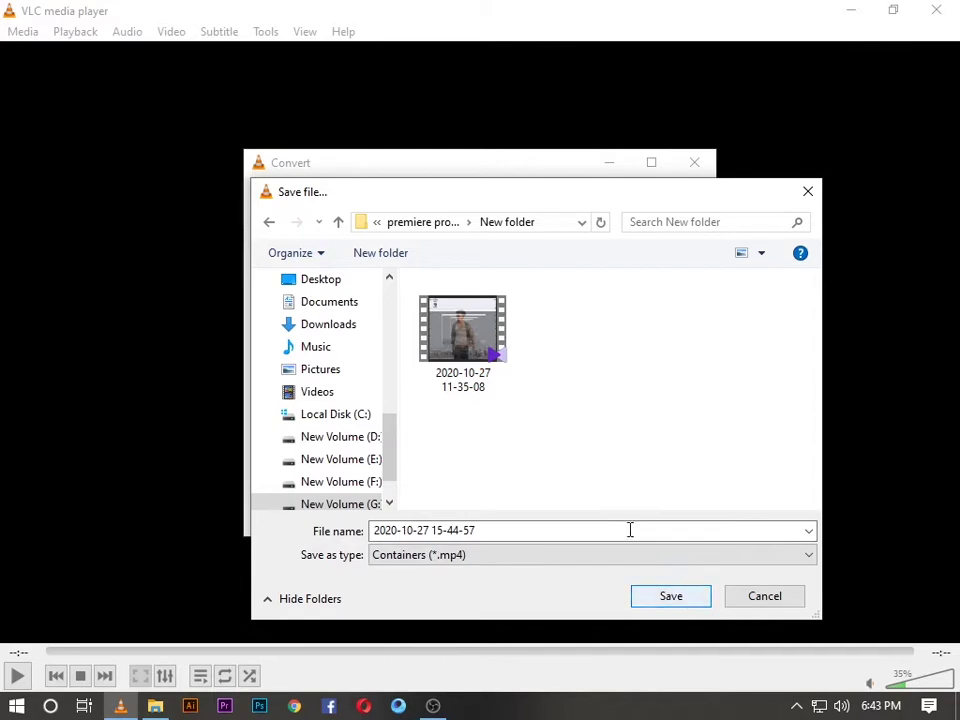
Save the destination file as "convert video.mp4" and start the conversion.
{"action": "left_click", "coordinate": [487, 525]}
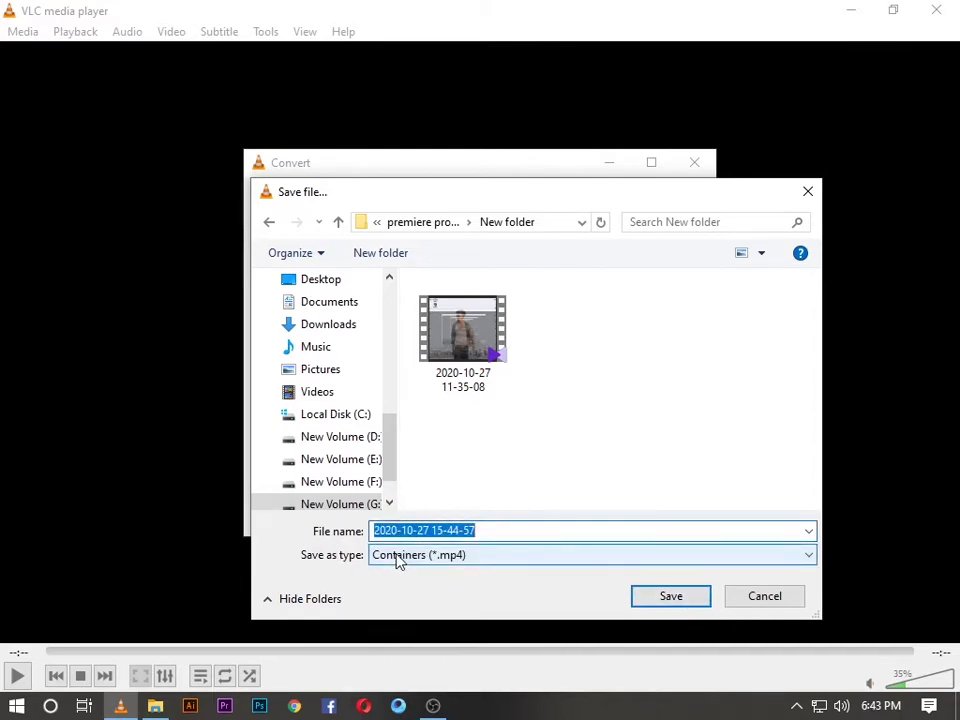
{"action": "type", "text": "v"}
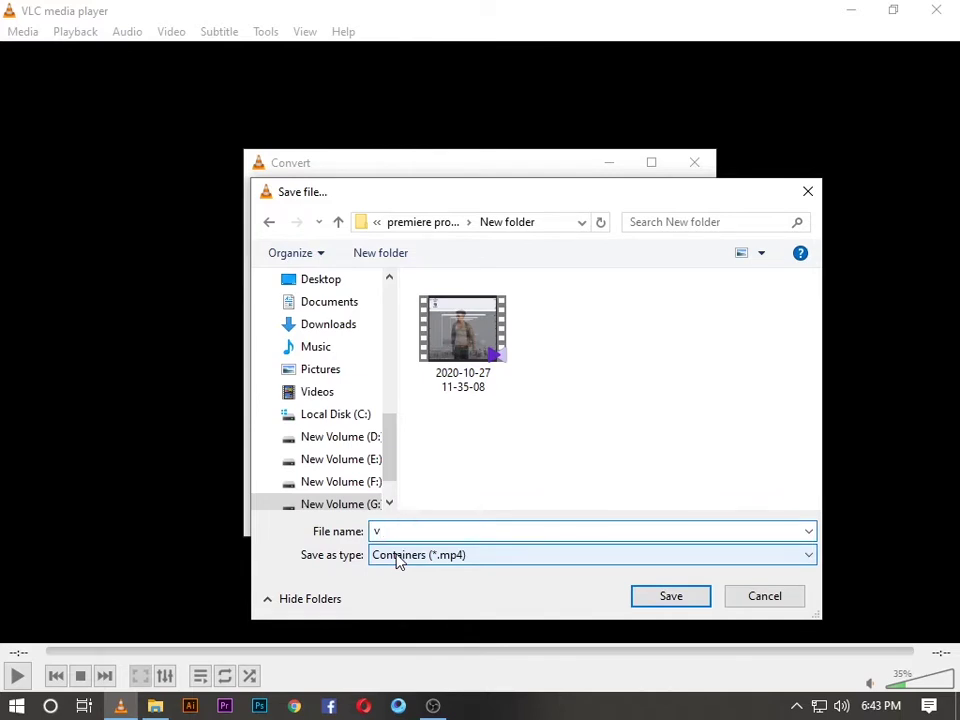
{"action": "key", "text": "BackSpace"}
{"action": "type", "text": "conveert"}
{"action": "key", "text": "BackSpace"}
{"action": "key", "text": "BackSpace"}
{"action": "key", "text": "BackSpace"}
{"action": "type", "text": "rt video"}
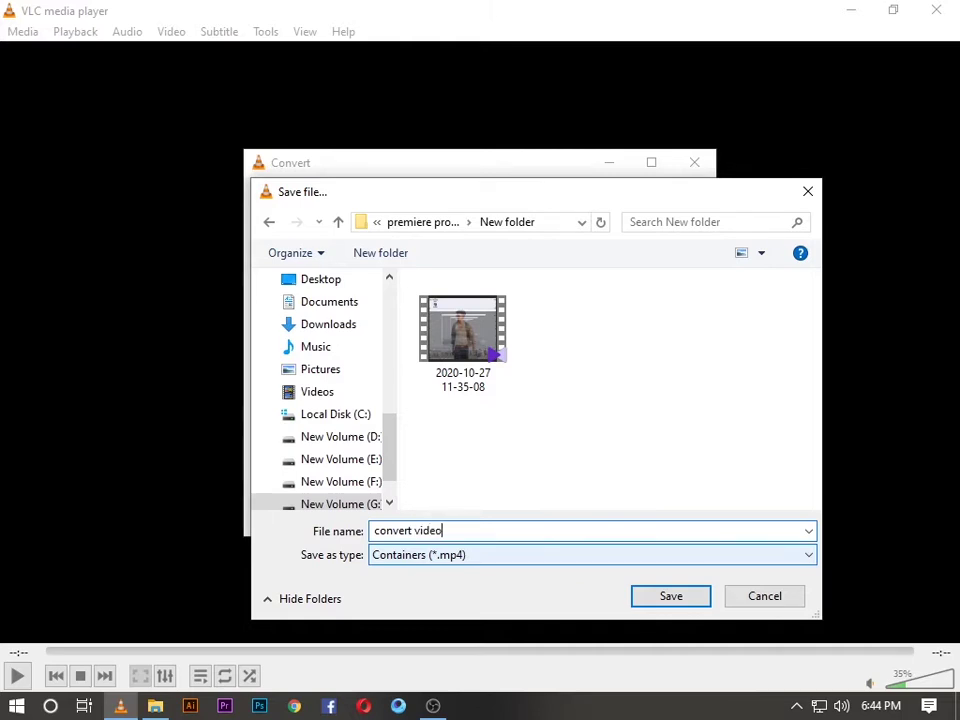
{"action": "type", "text": ".mp4"}
{"action": "left_click", "coordinate": [681, 602]}
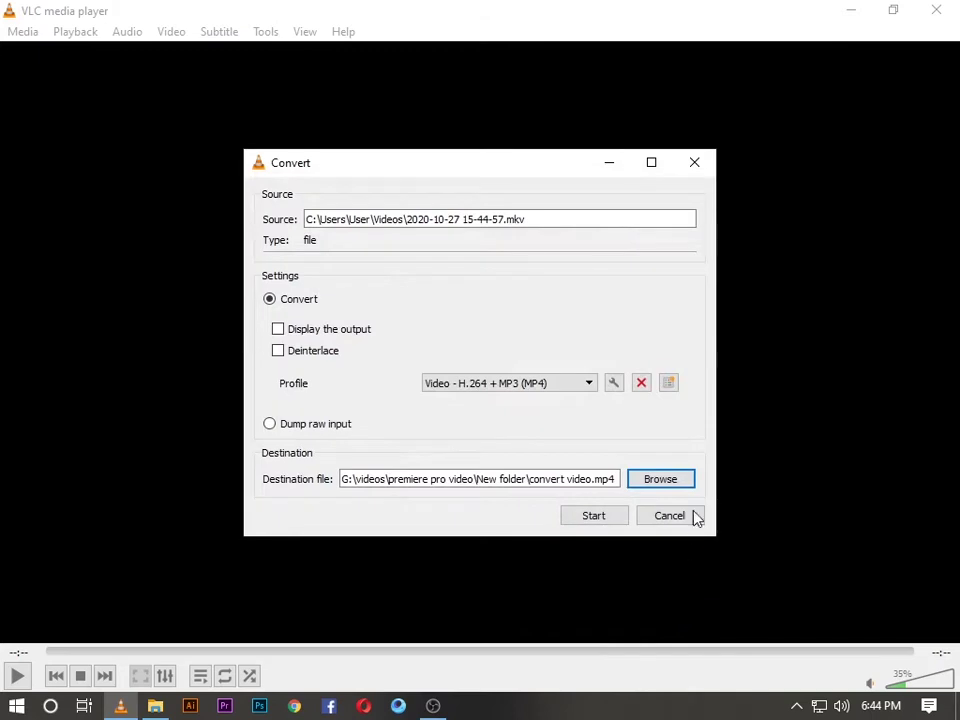
{"action": "left_click", "coordinate": [598, 520]}
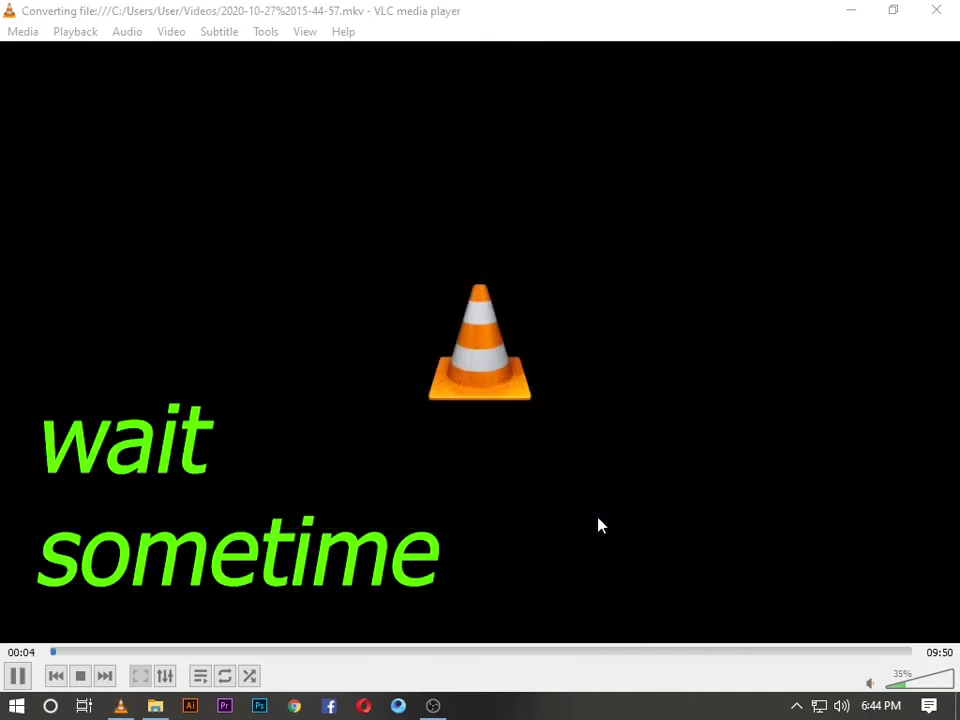